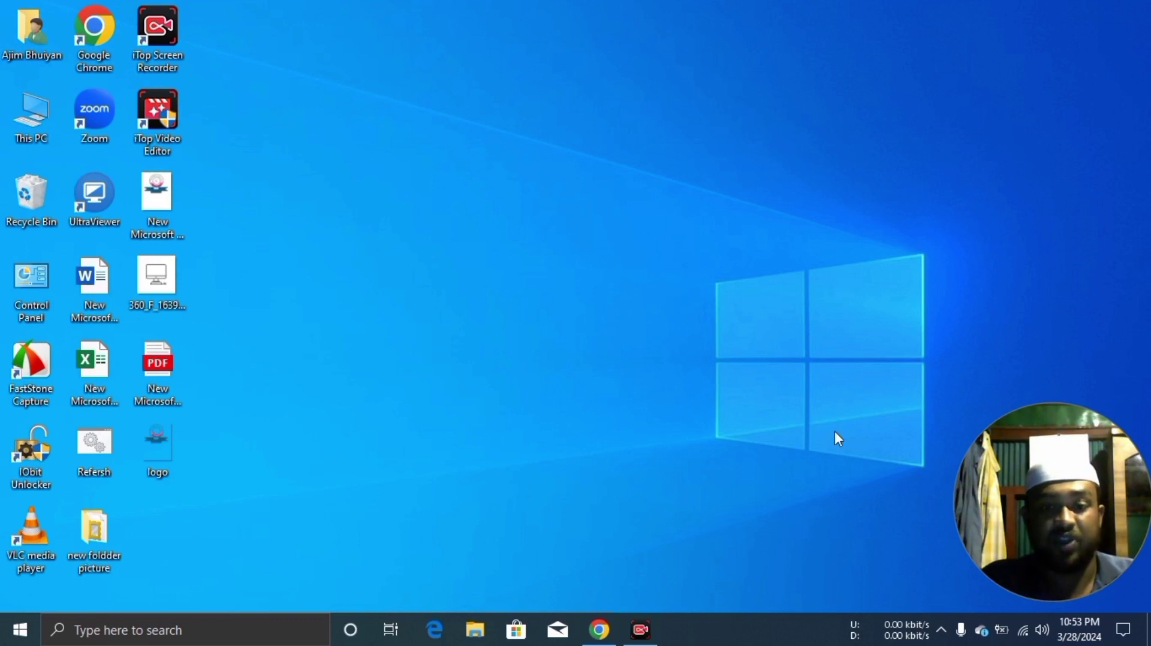
Switch to Gmail in Chrome and open the inbox.
left_click(608, 628)
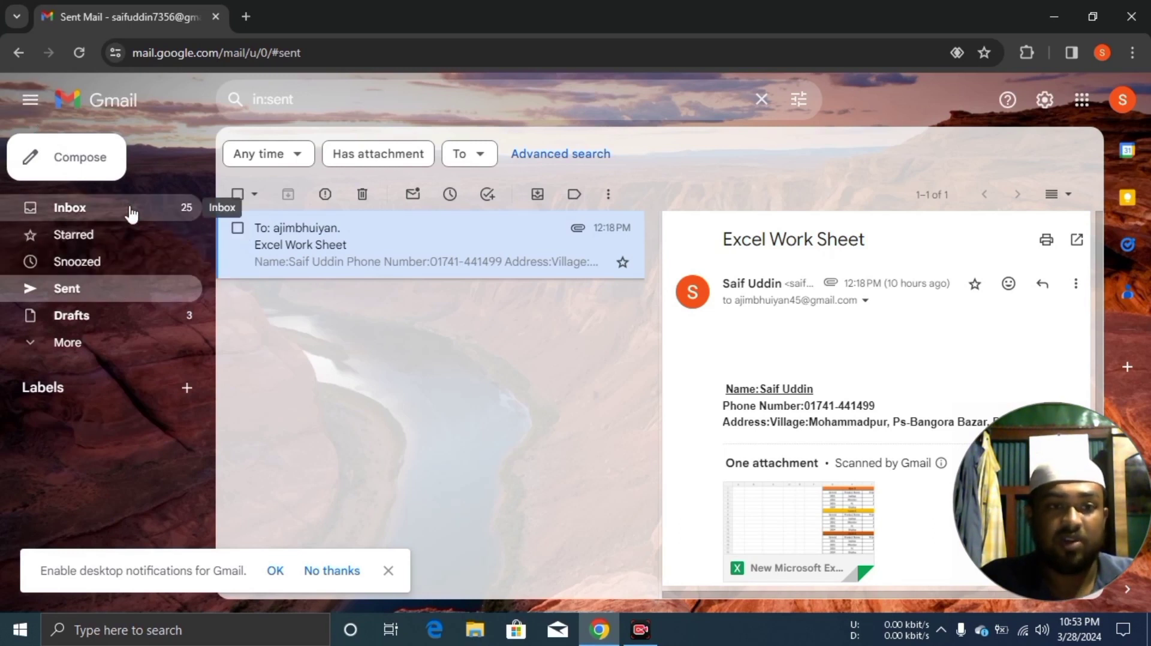
left_click(73, 207)
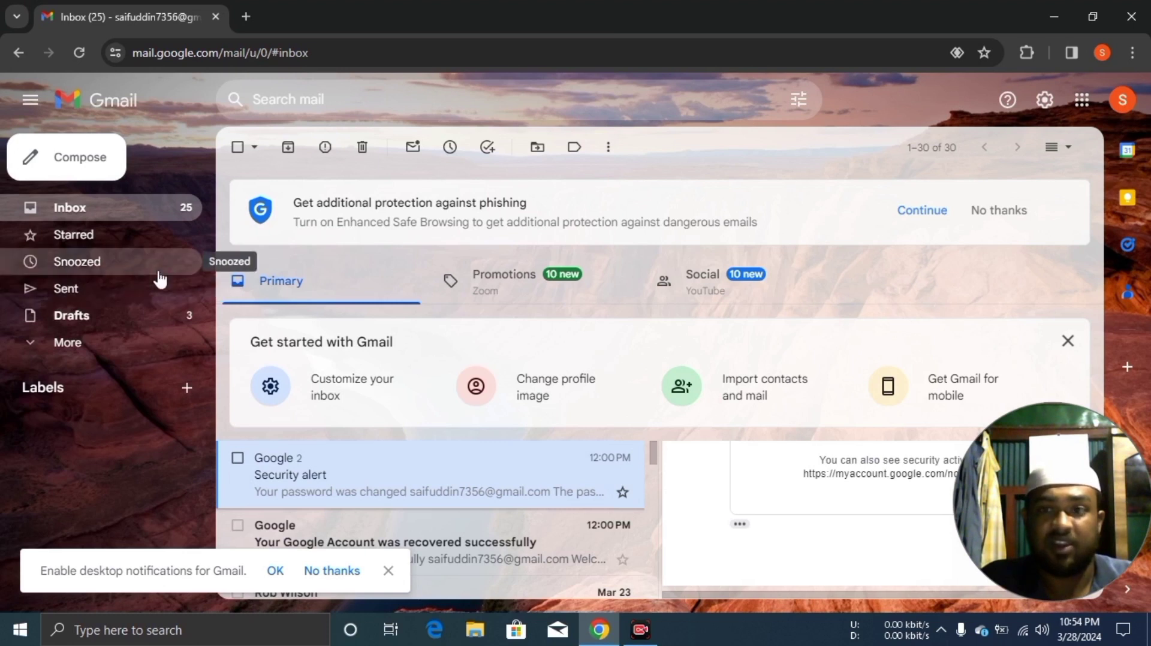
Change the Gmail theme to Lake Tahoe through the full settings and save it.
left_click(1045, 102)
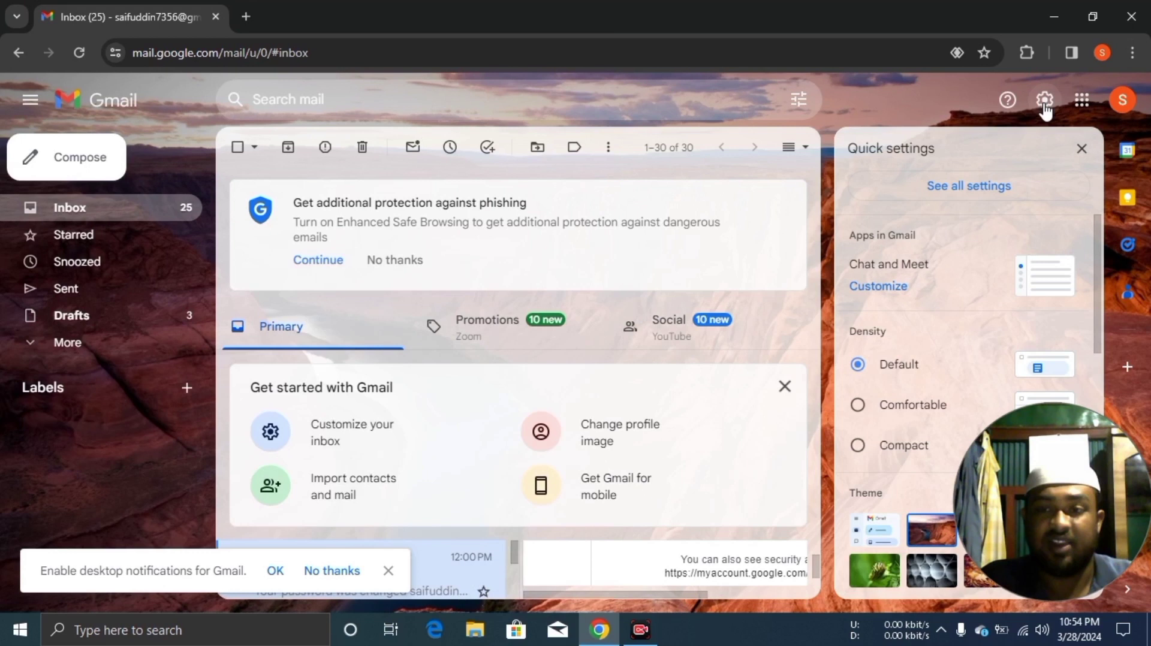
left_click(937, 192)
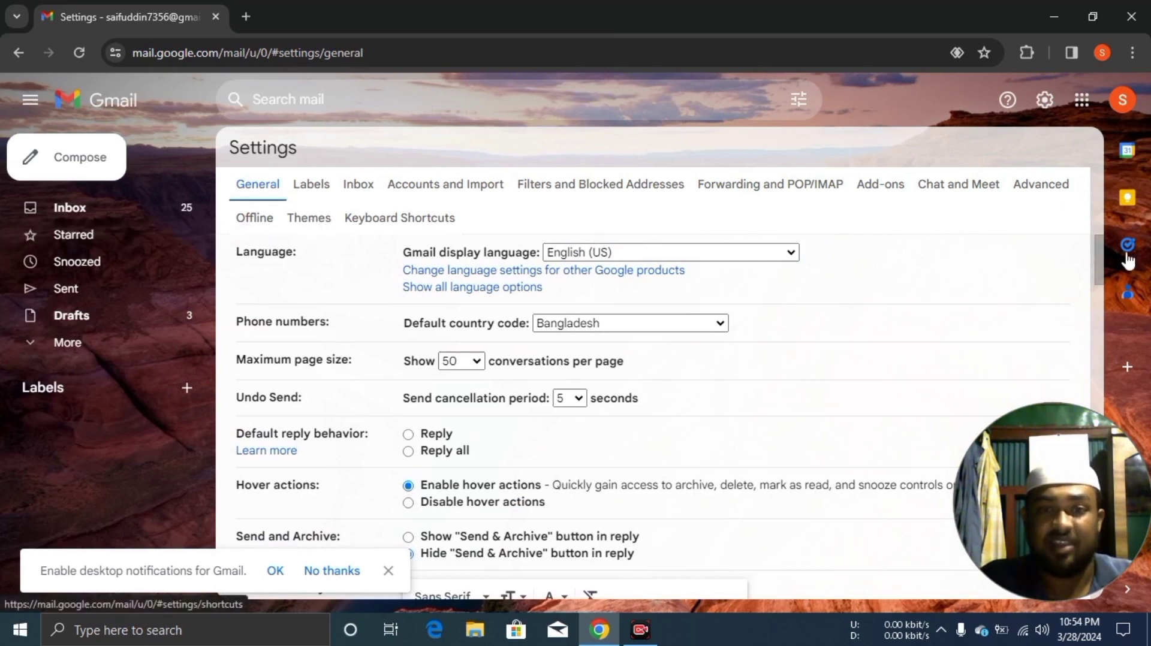
left_click(311, 221)
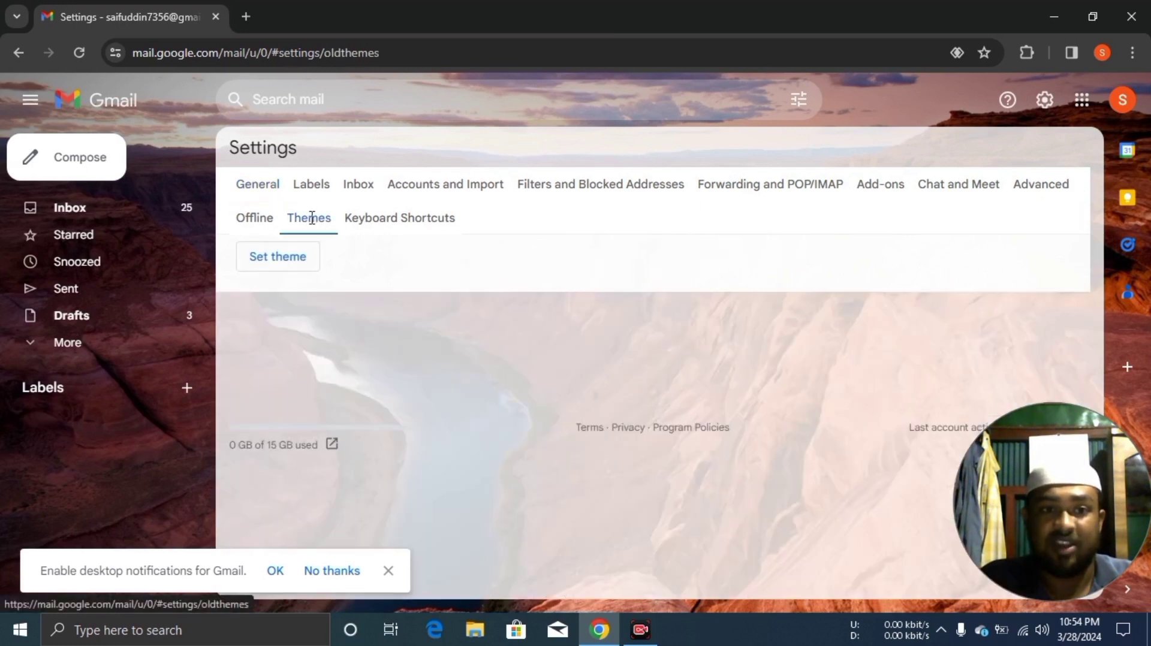
left_click(265, 263)
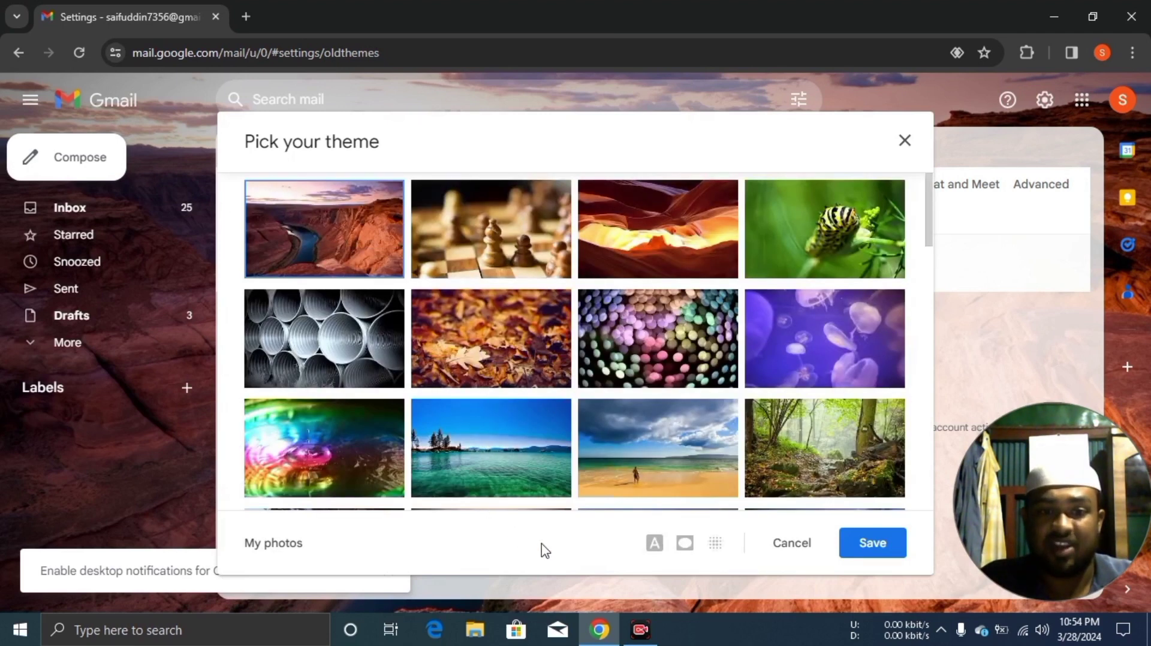
left_click(488, 461)
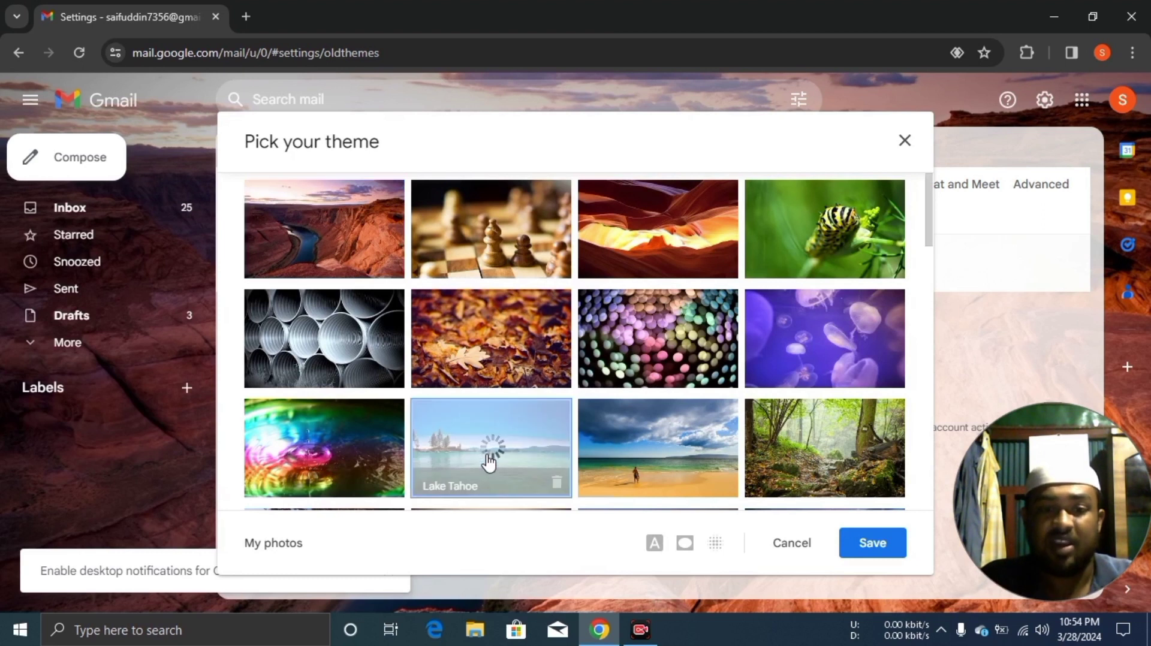
left_click(893, 544)
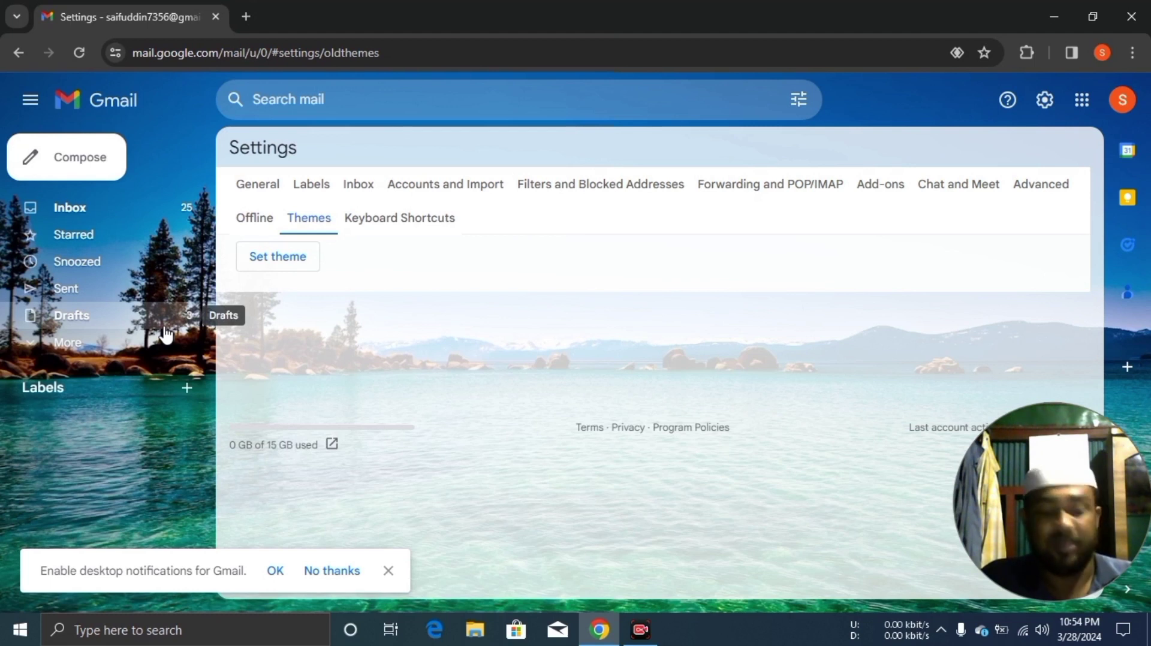
Open a blank new message and close it again, three times in a row.
key("c")
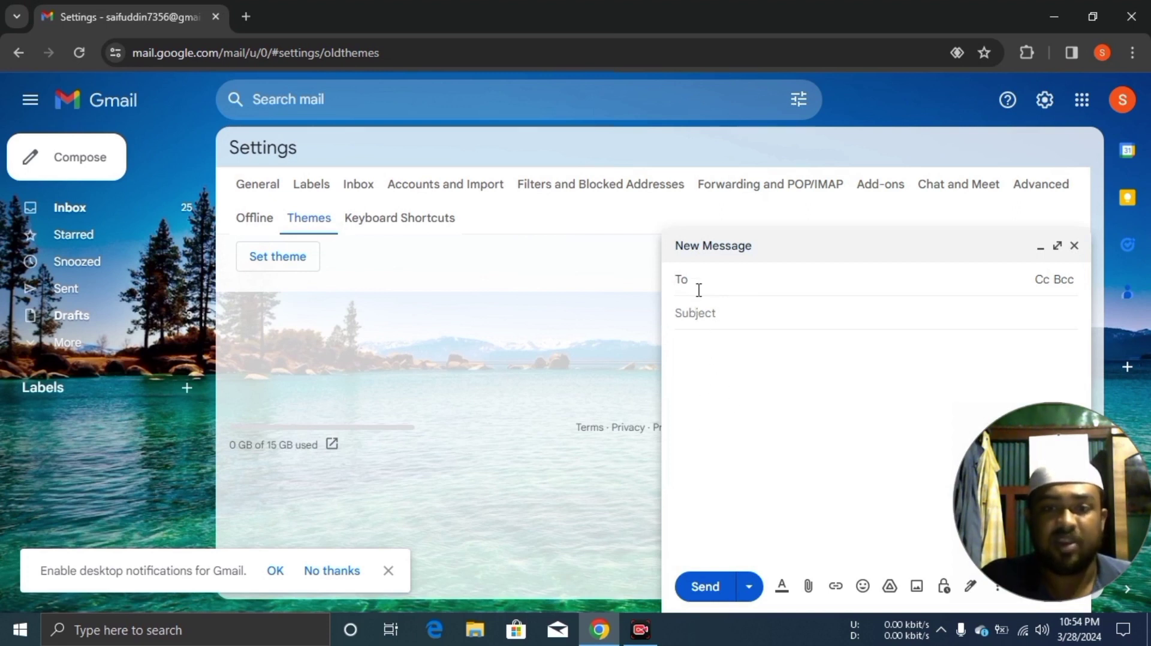
left_click(1073, 246)
left_click(90, 166)
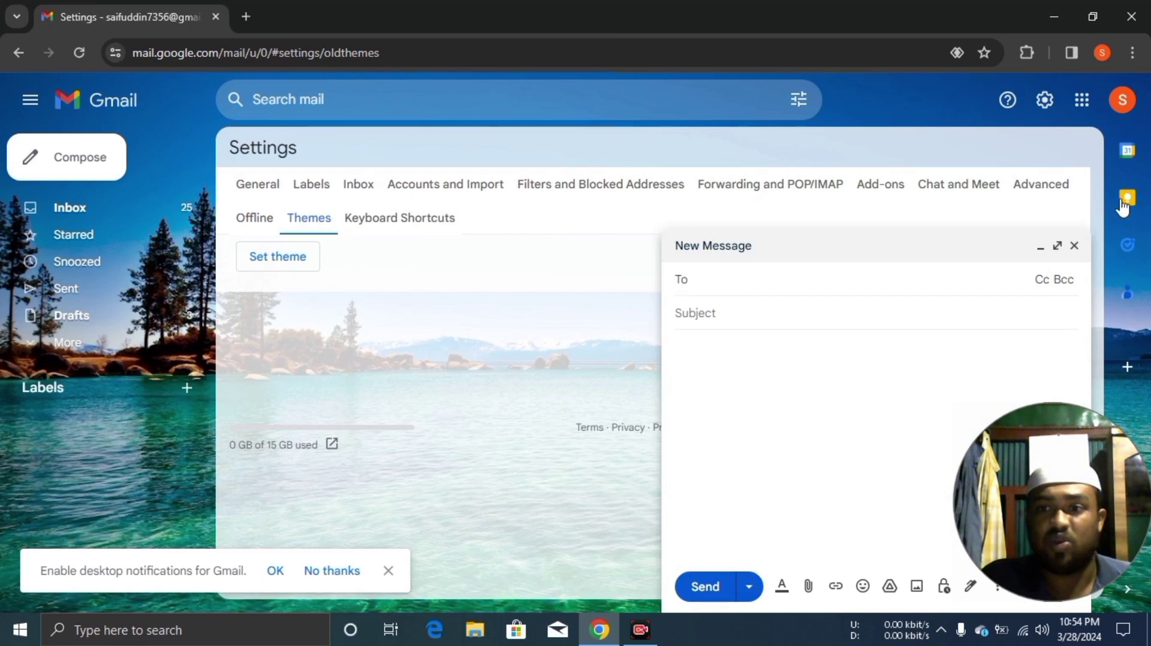
left_click(1075, 247)
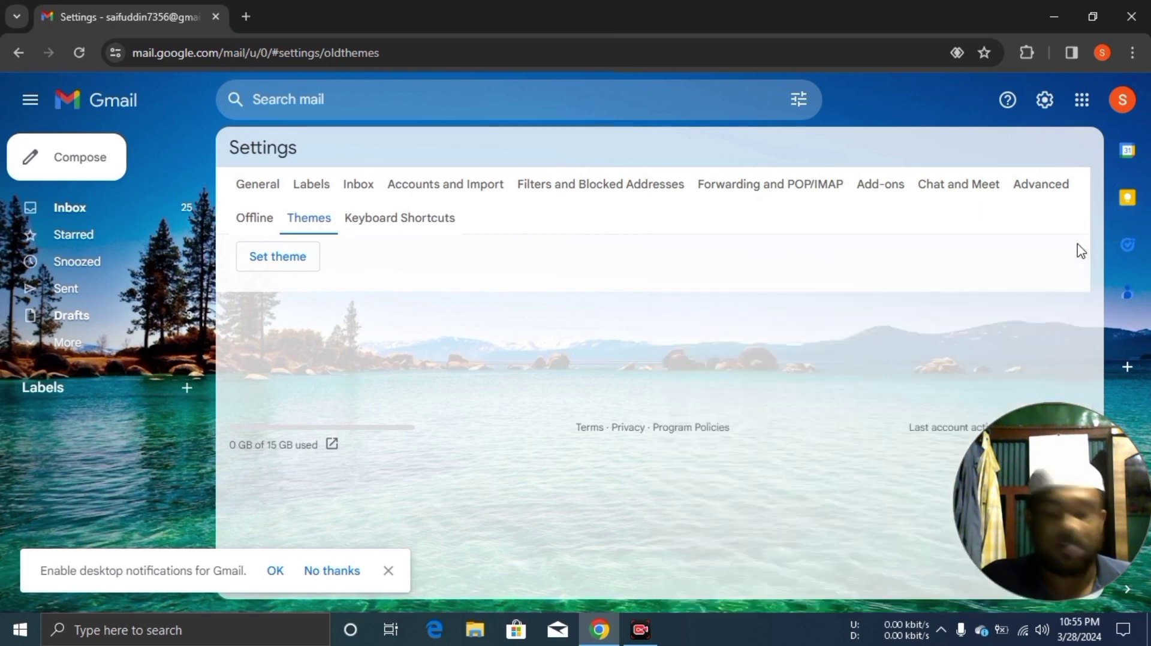
key("c")
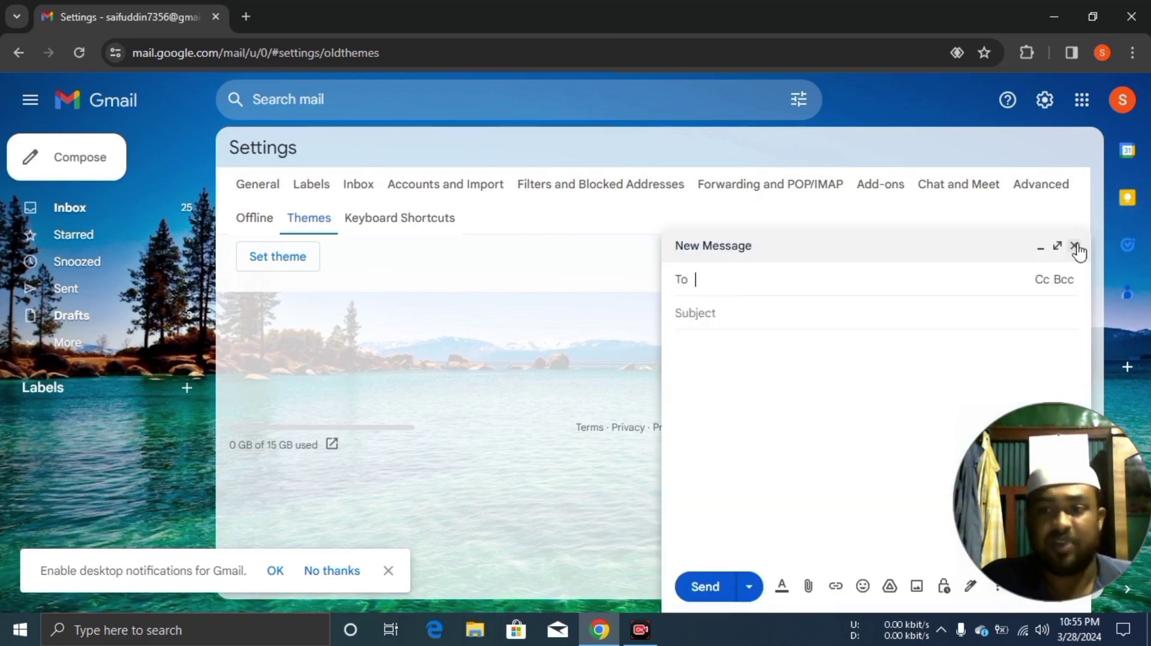
left_click(1080, 248)
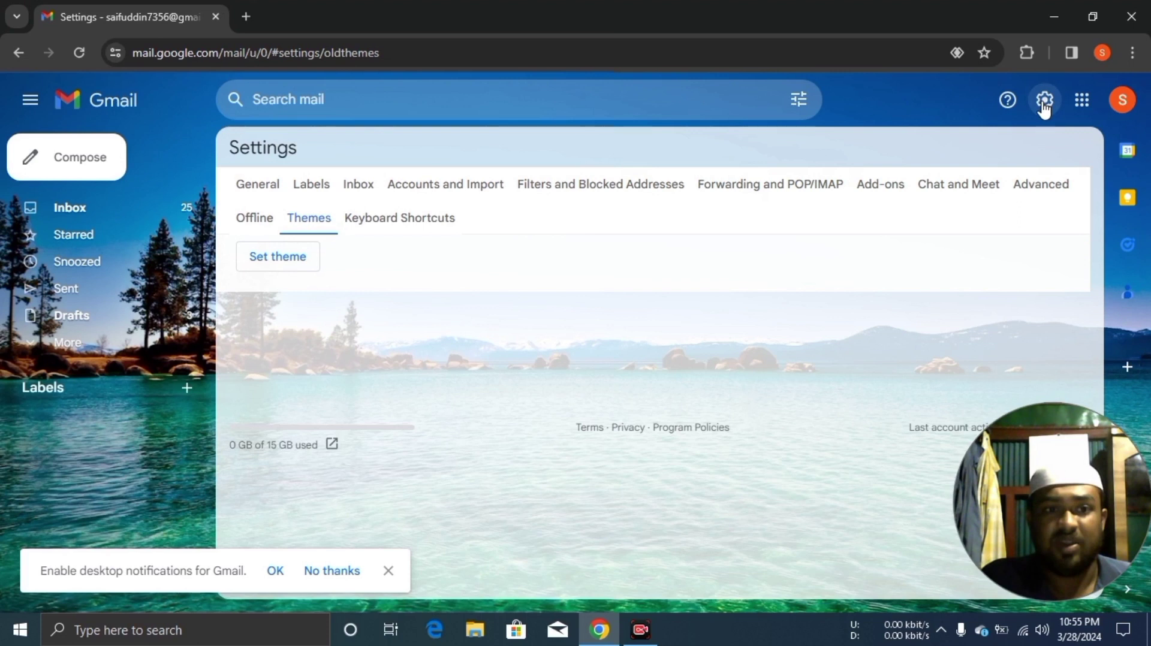
Review the General settings, including the keyboard shortcuts, signature and vacation responder options and the save controls.
left_click(259, 185)
scroll(503, 434, "down", 10)
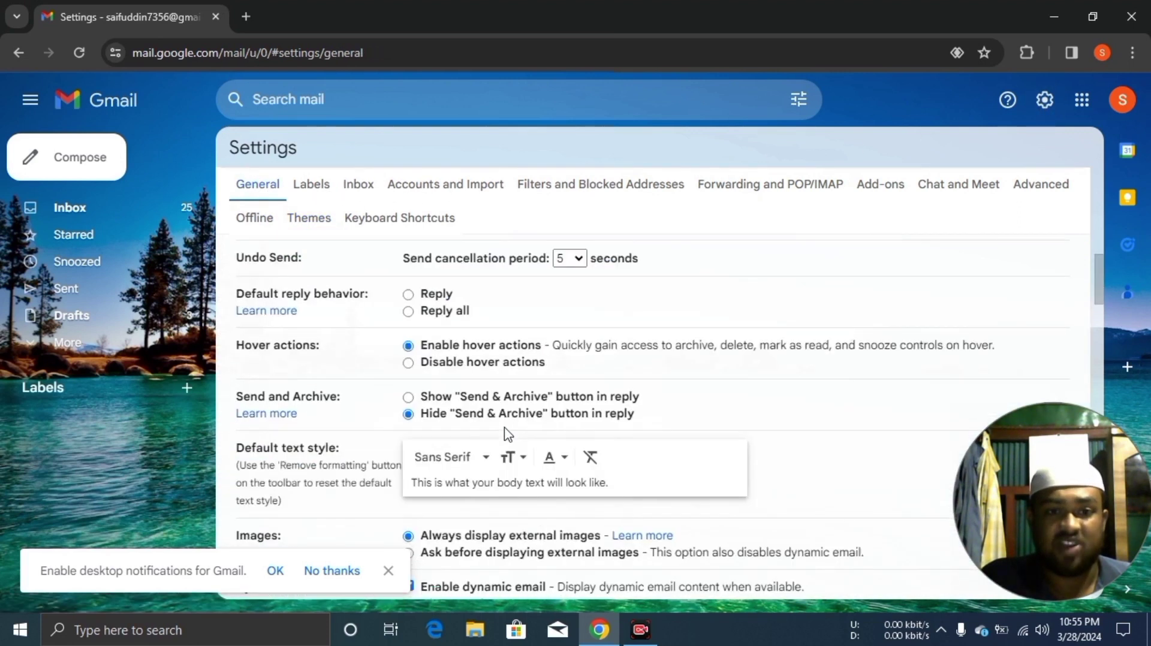
scroll(506, 434, "down", 8)
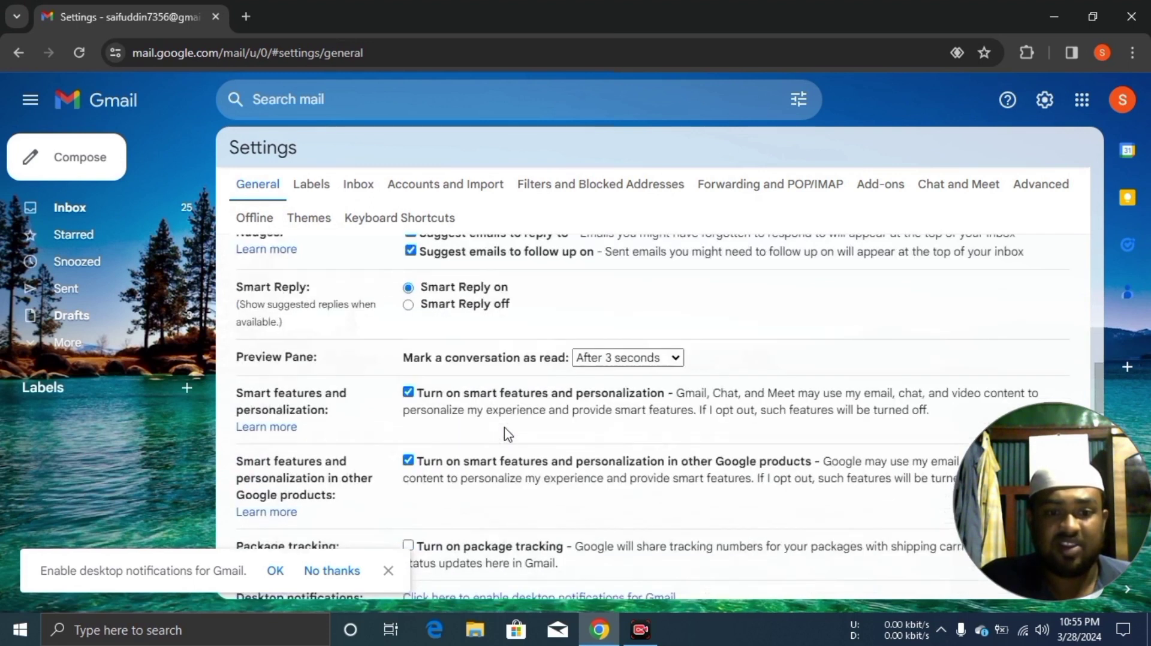
scroll(503, 434, "down", 15)
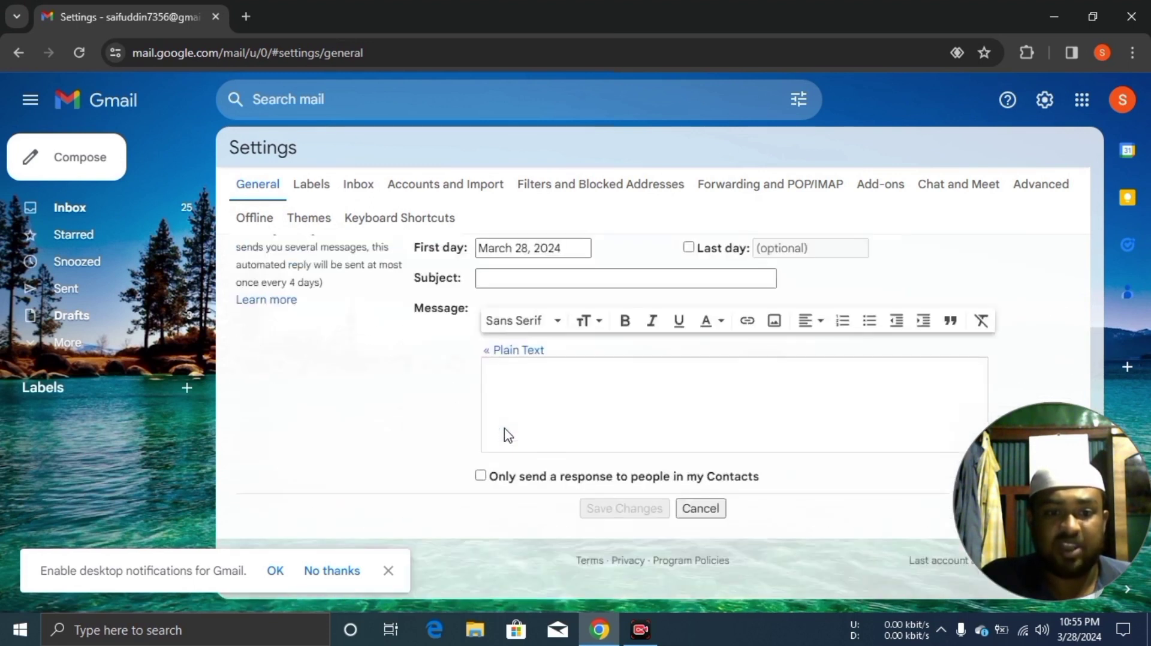
scroll(507, 427, "up", 8)
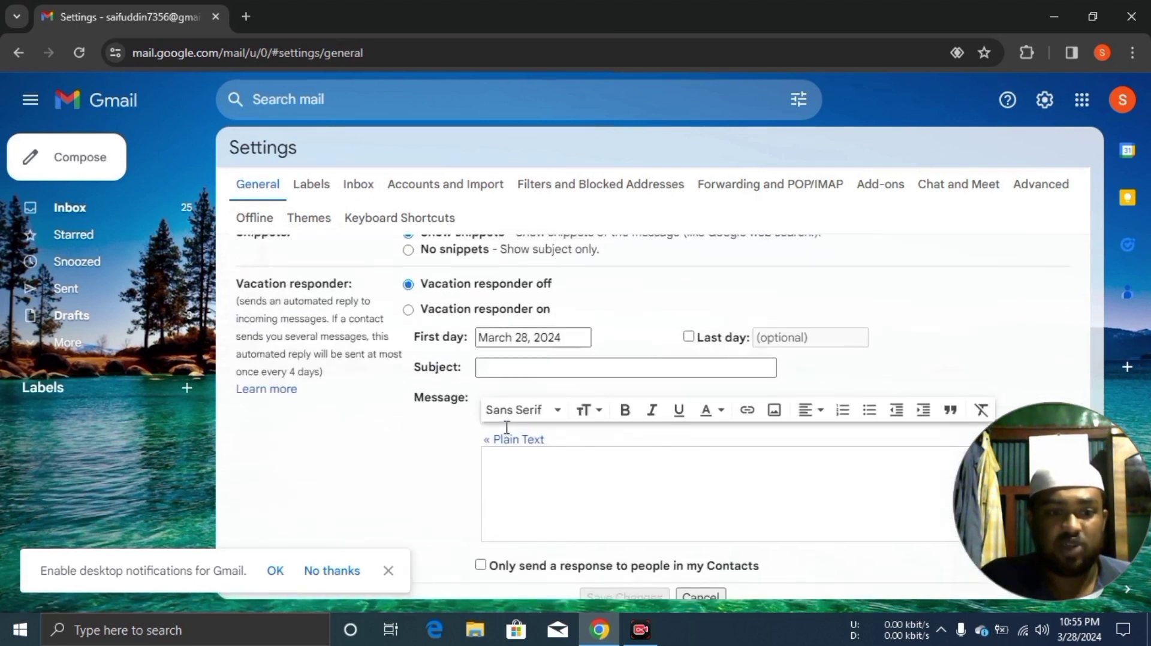
scroll(510, 420, "up", 6)
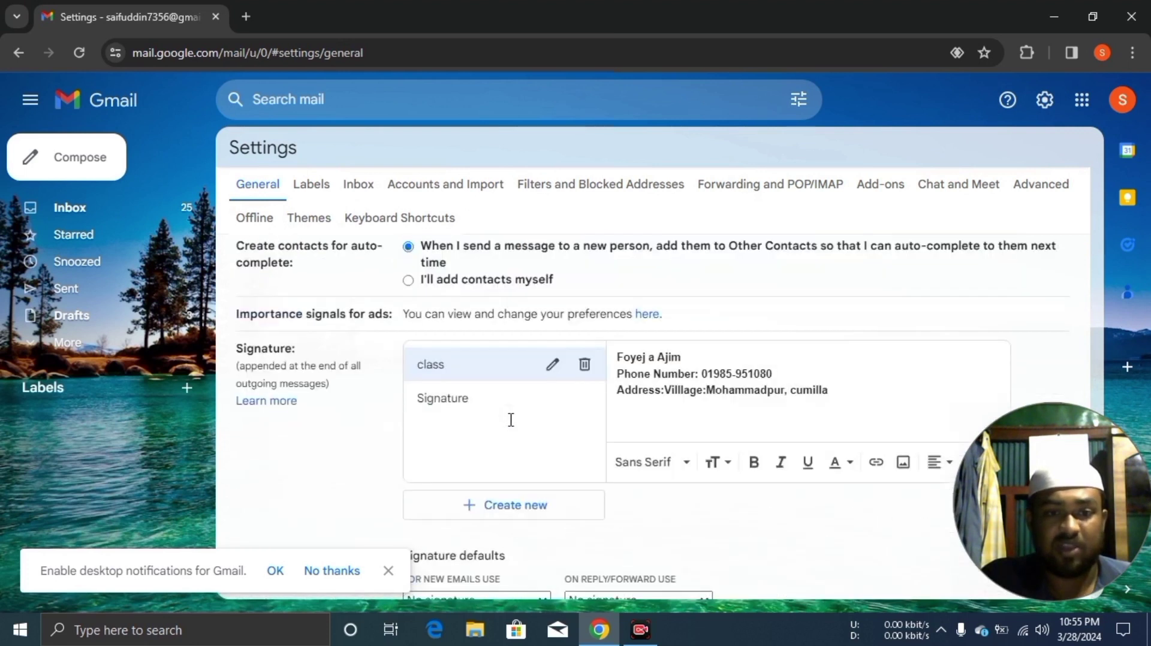
scroll(508, 428, "up", 3)
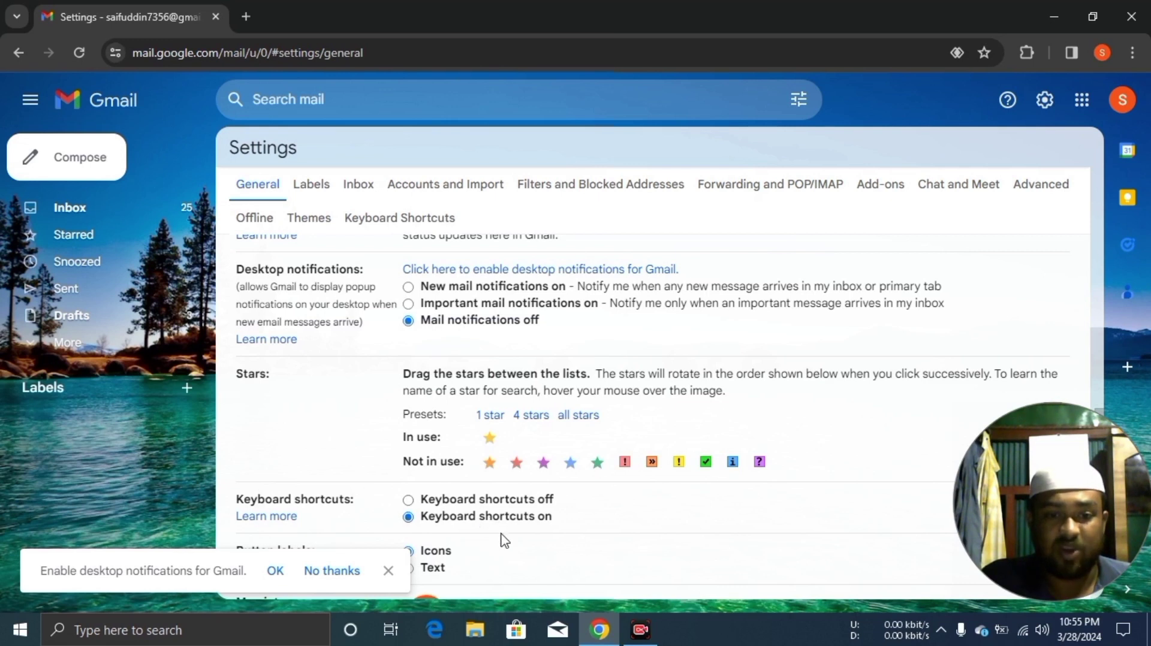
scroll(507, 544, "down", 6)
scroll(507, 544, "down", 6)
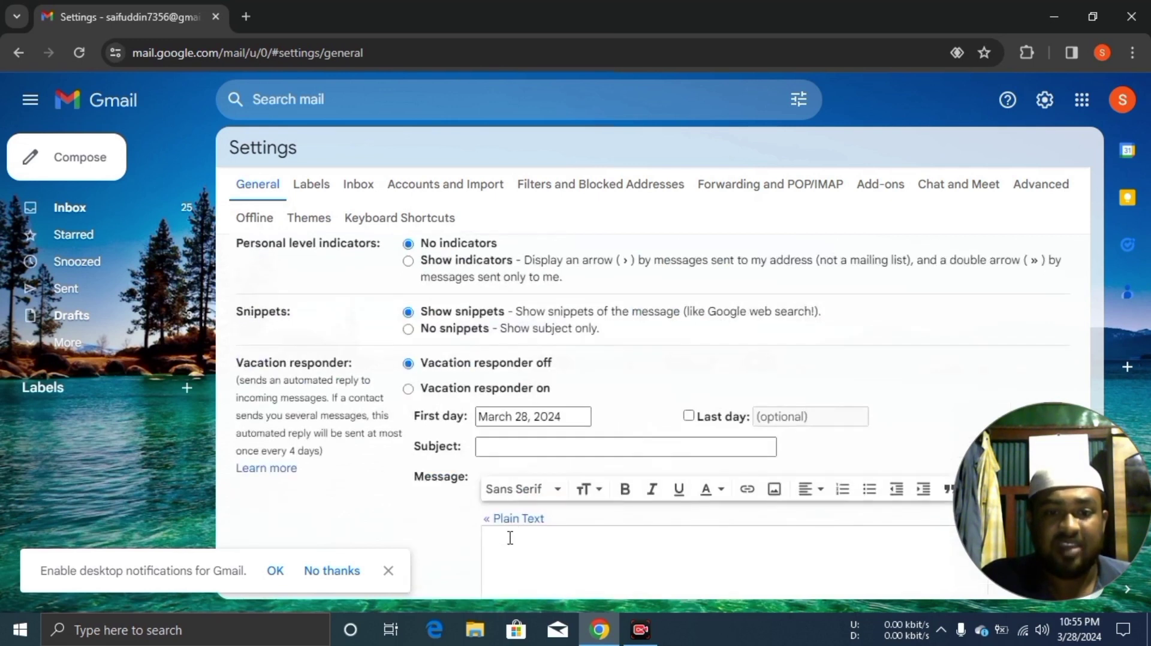
scroll(513, 533, "down", 3)
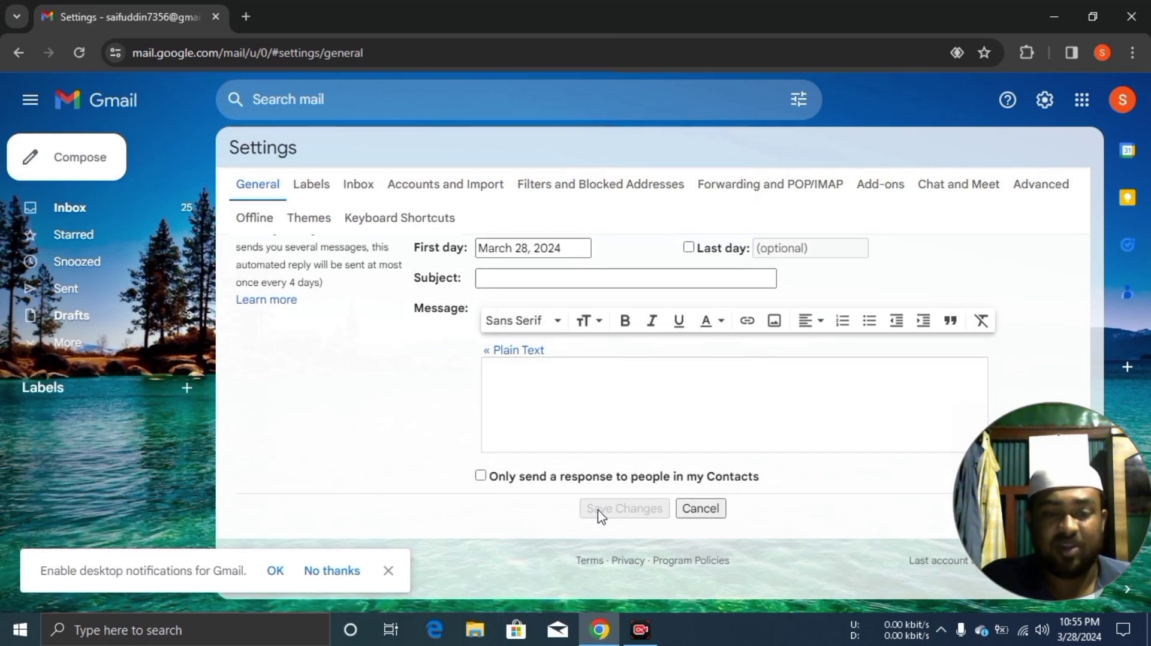
scroll(597, 516, "up", 5)
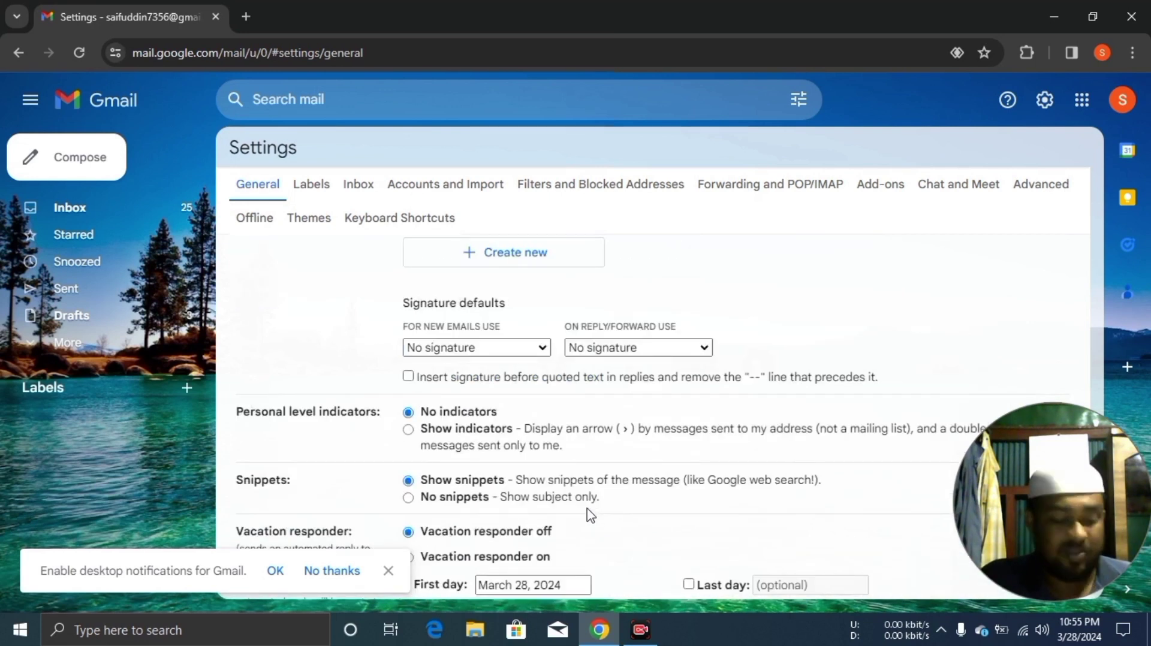
Open a blank new message and minimize it.
key("c")
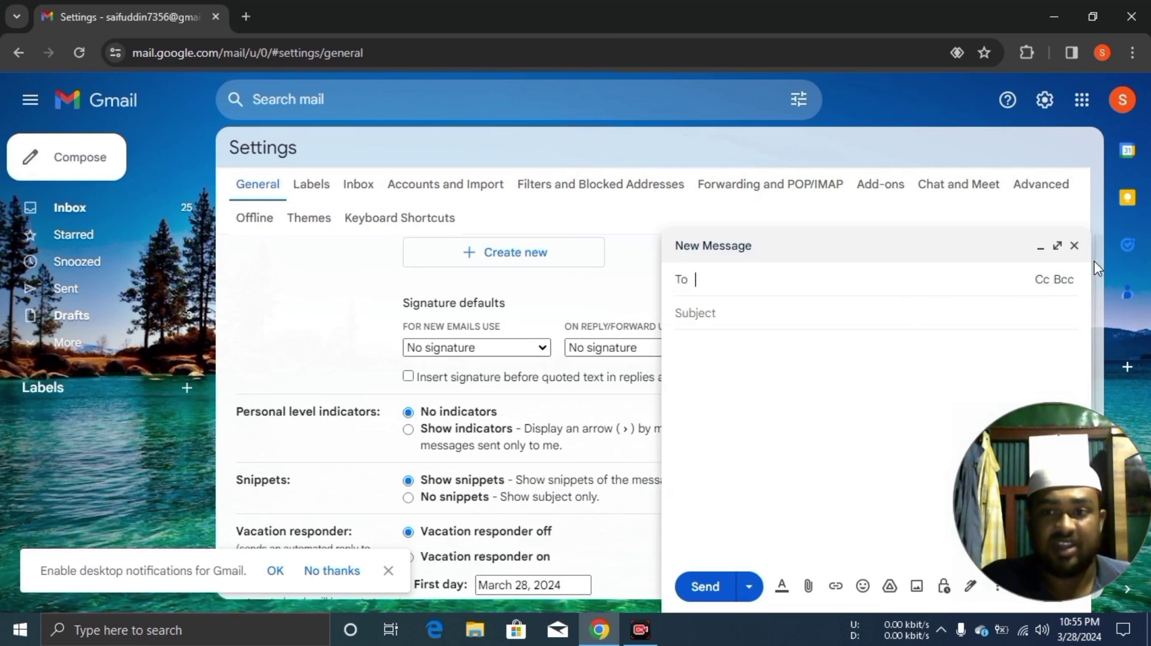
left_click(1078, 247)
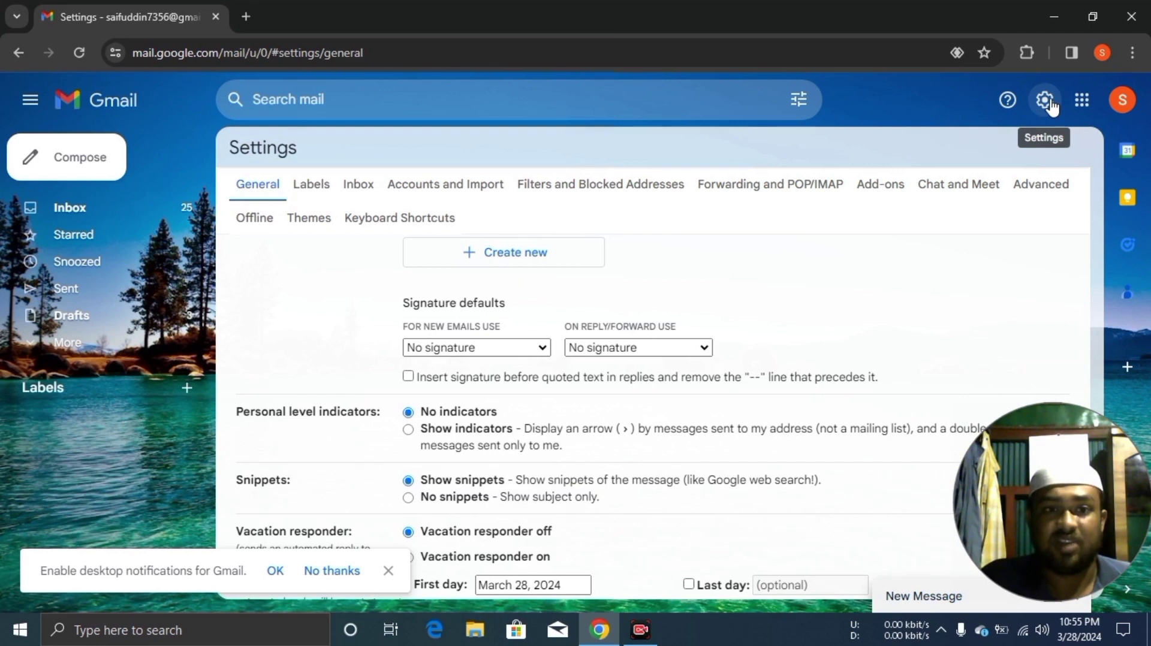
Examine the custom keyboard shortcuts option in the Advanced settings and the full list of keyboard shortcut mappings.
left_click(1037, 190)
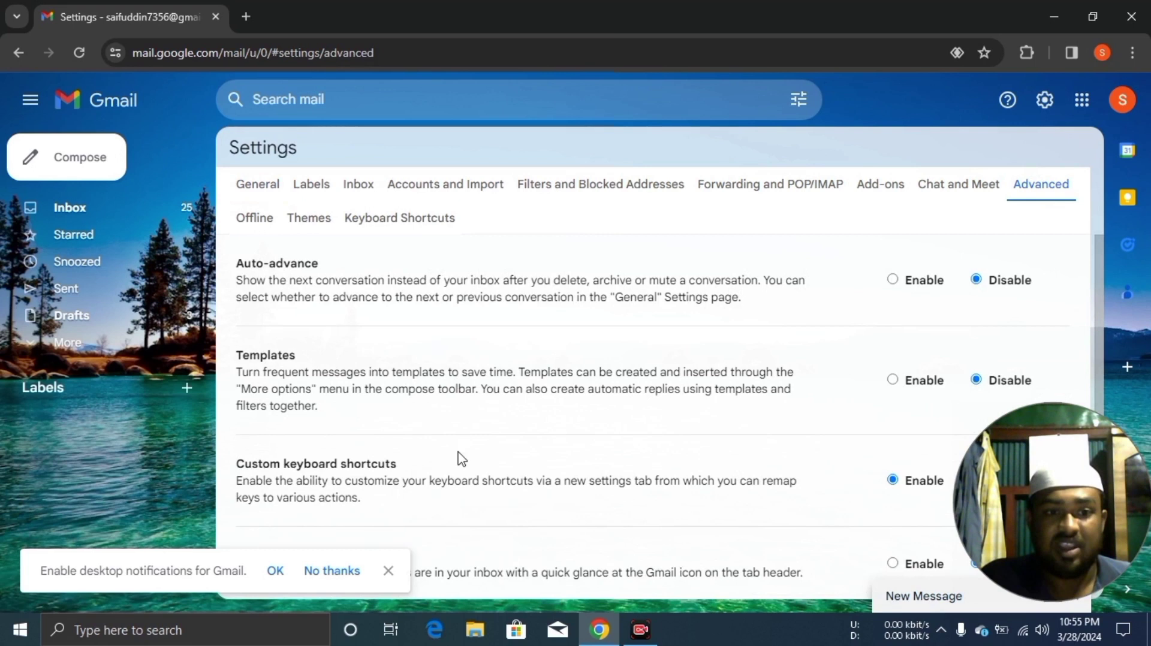
scroll(460, 466, "down", 2)
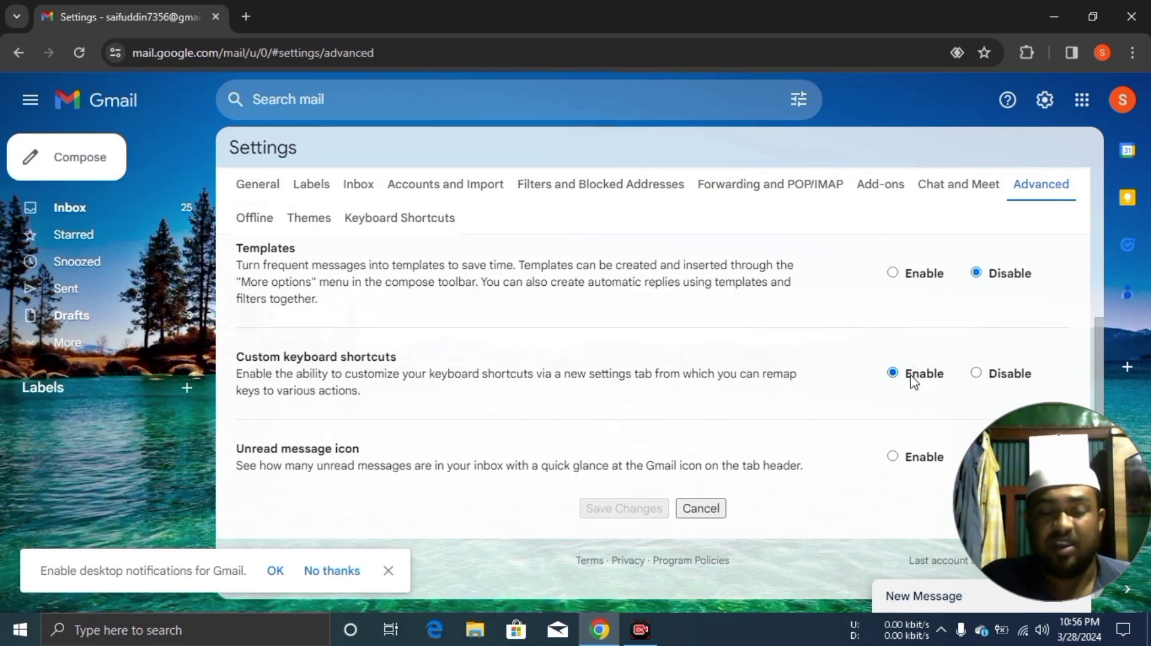
left_click(407, 219)
scroll(578, 389, "down", 5)
scroll(580, 409, "down", 8)
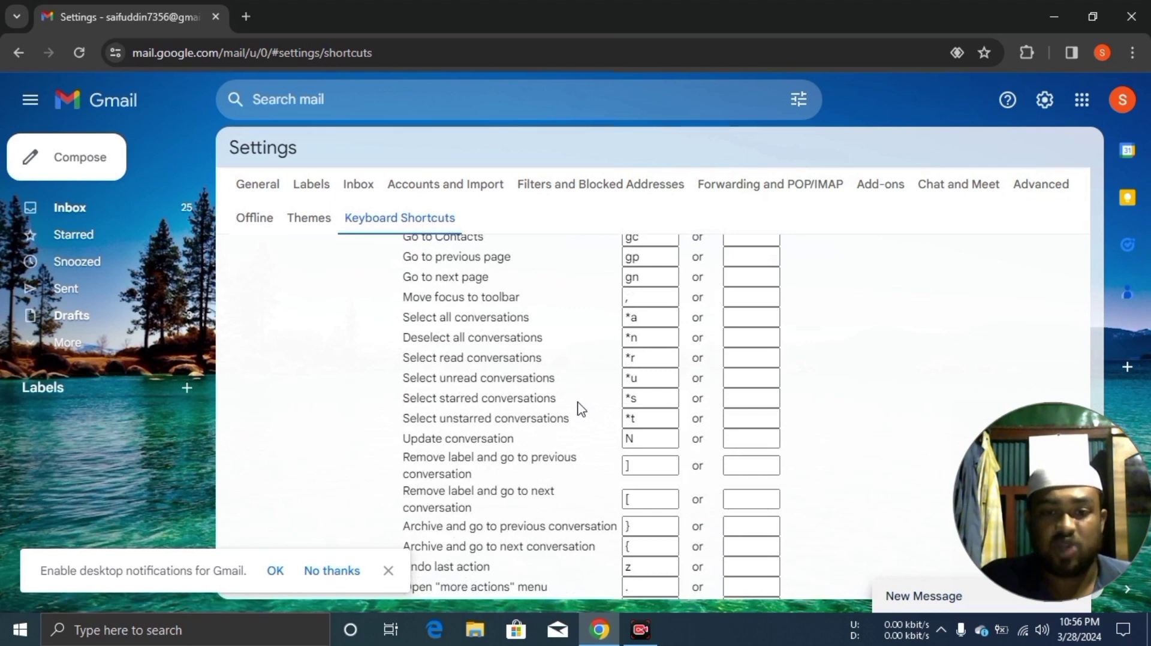
scroll(580, 409, "down", 4)
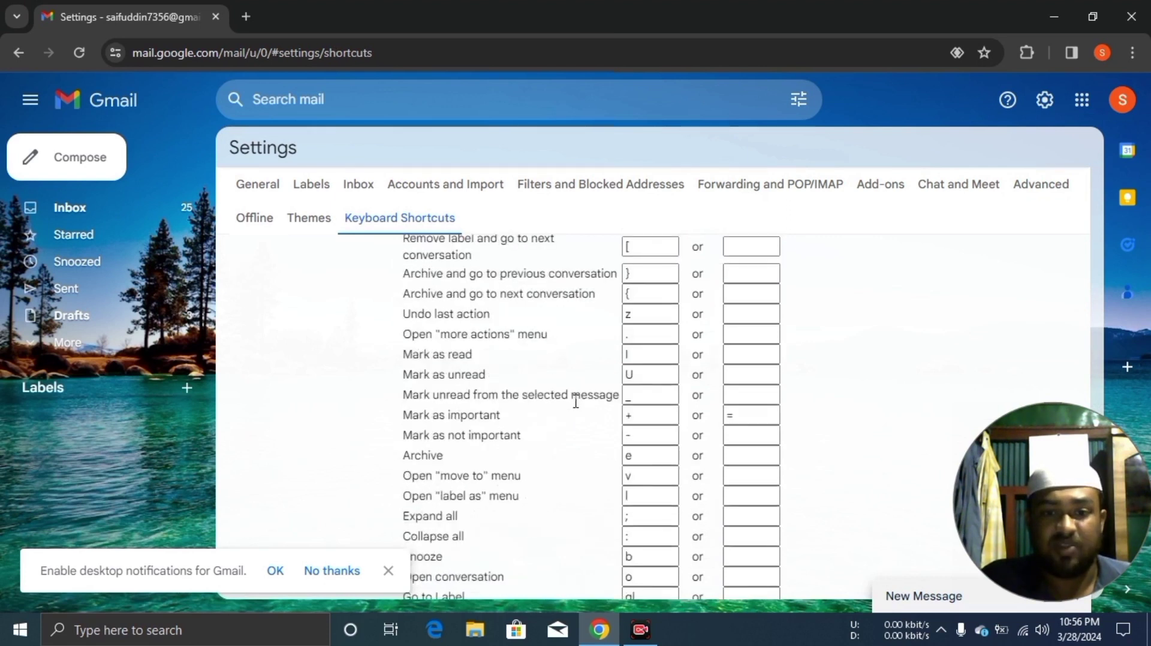
scroll(576, 402, "down", 3)
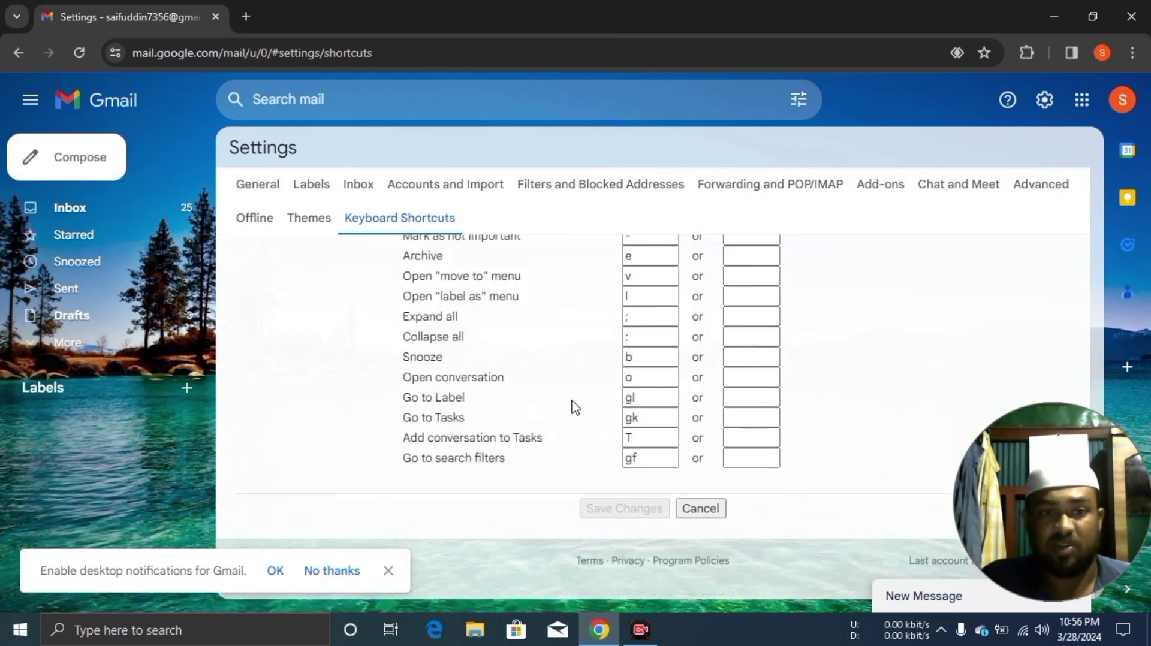
scroll(575, 409, "up", 7)
scroll(576, 409, "up", 8)
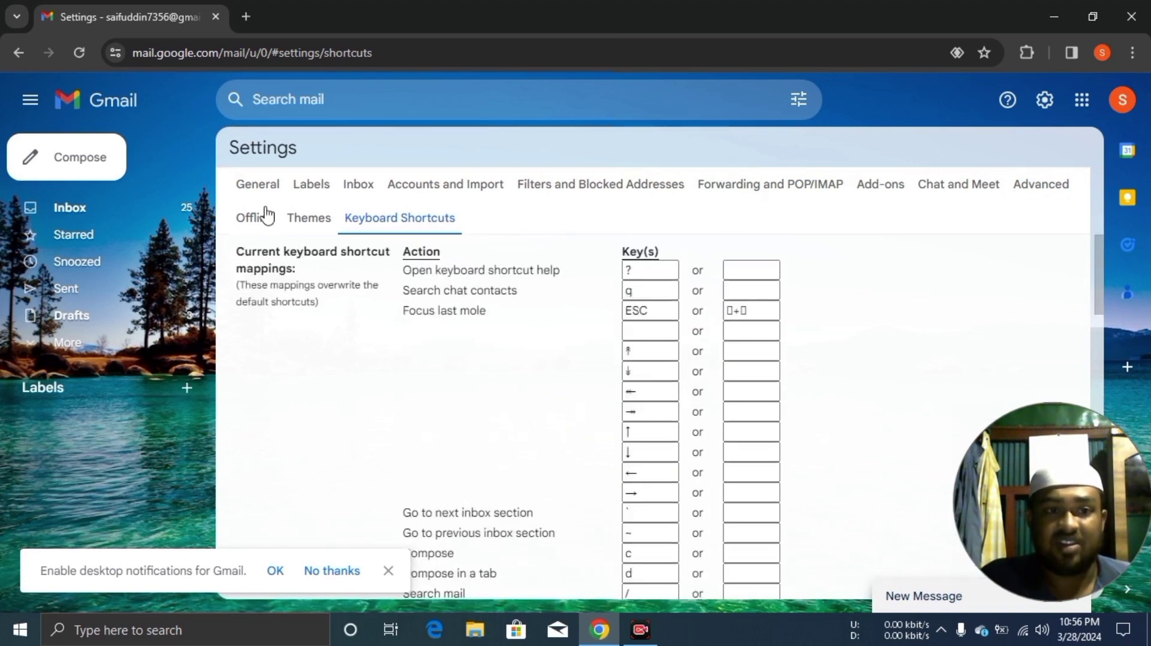
View the inbox and the sent mail folder.
left_click(82, 210)
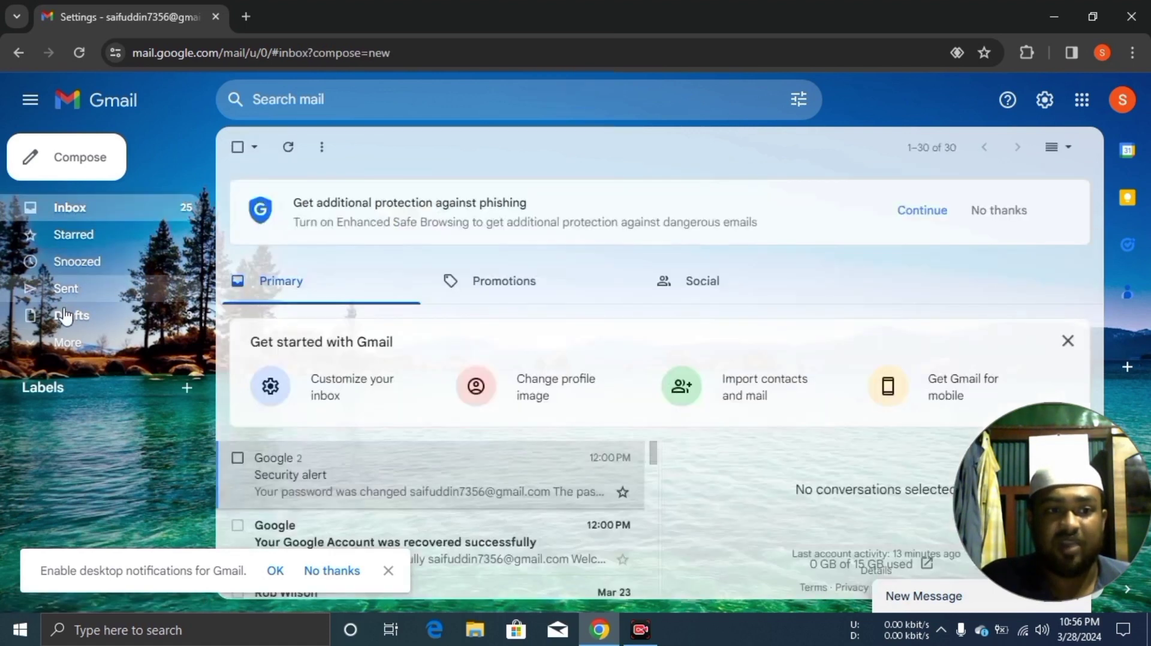
left_click(84, 290)
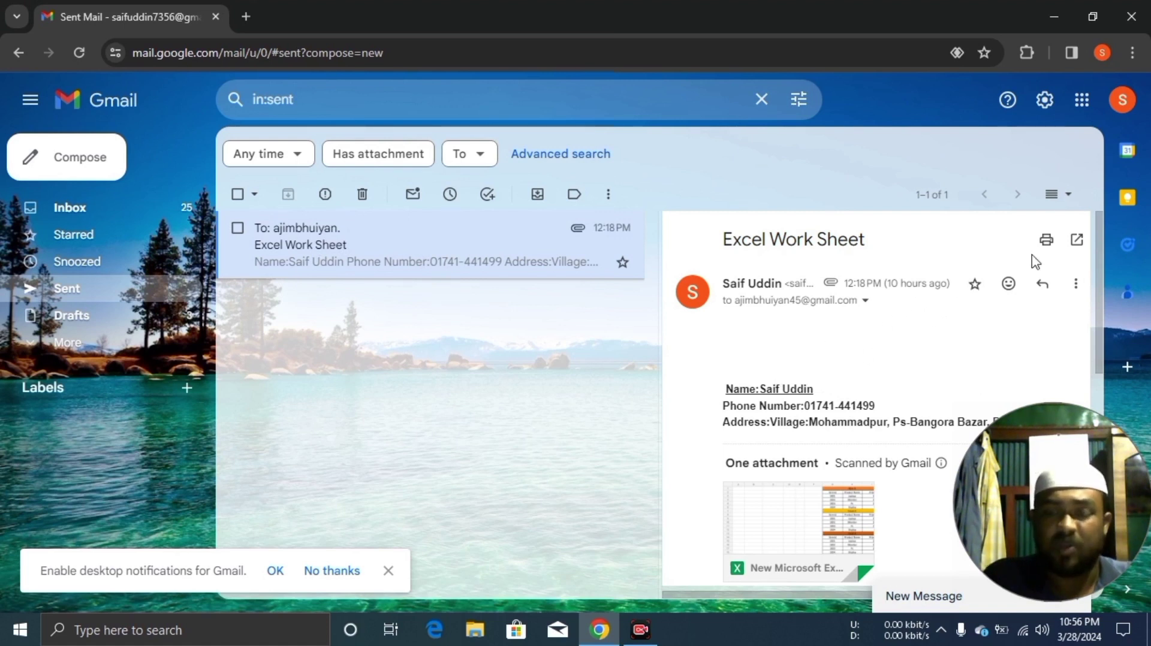
Review the Inbox settings, including the reading pane position, importance markers and filtered mail options.
left_click(1046, 102)
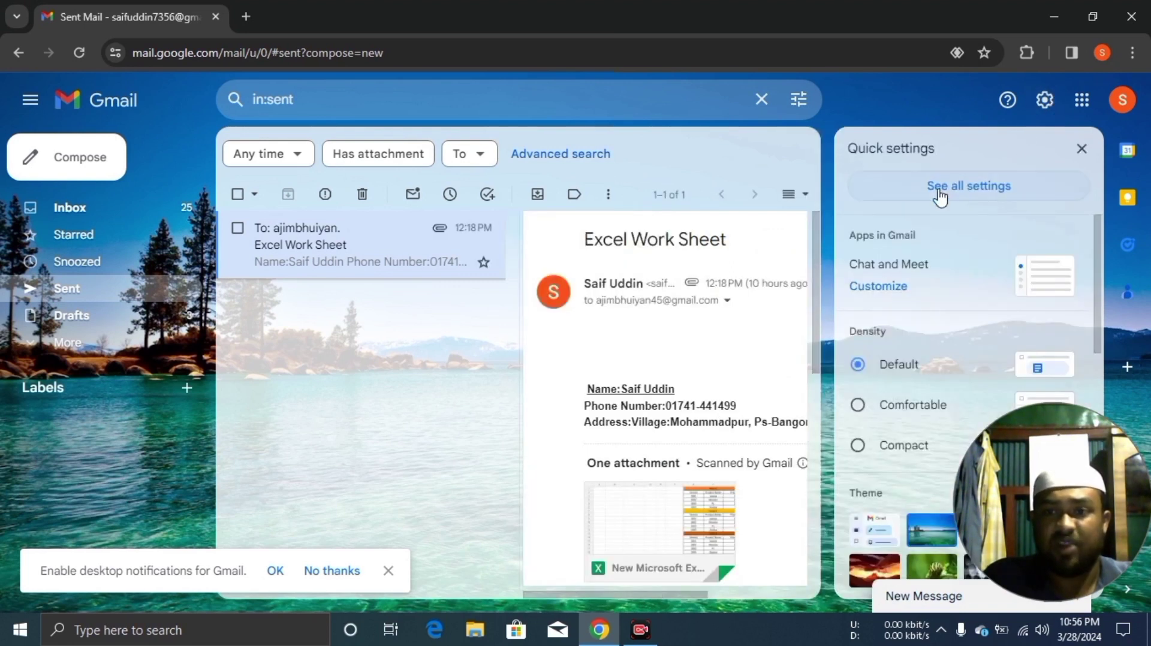
left_click(959, 193)
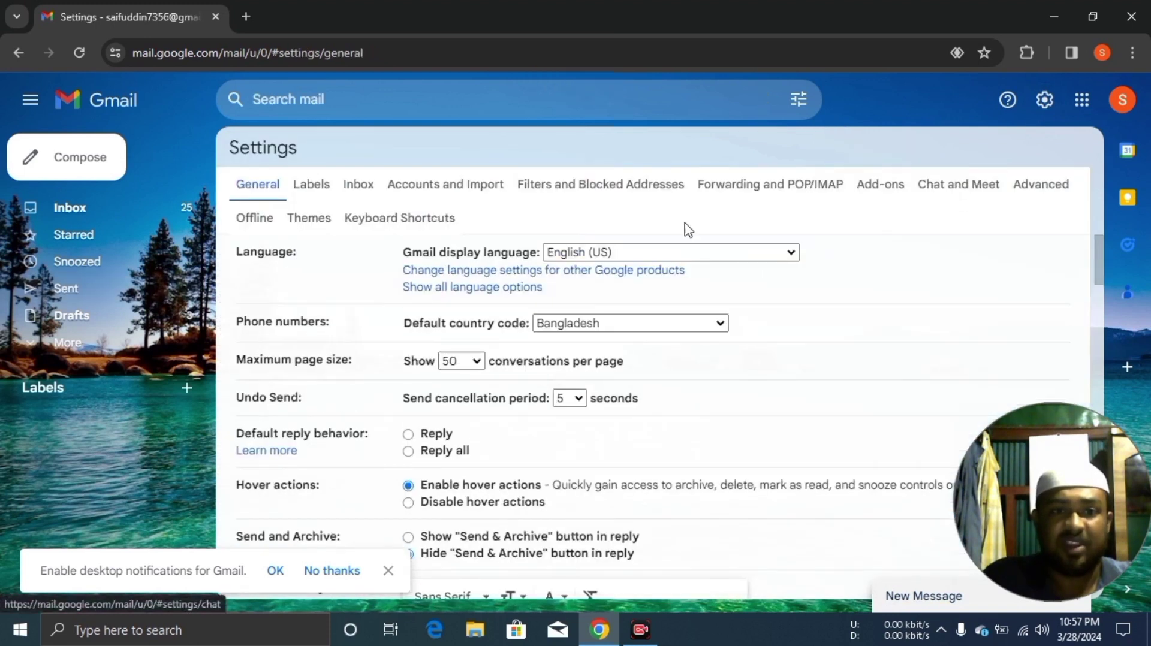
left_click(360, 186)
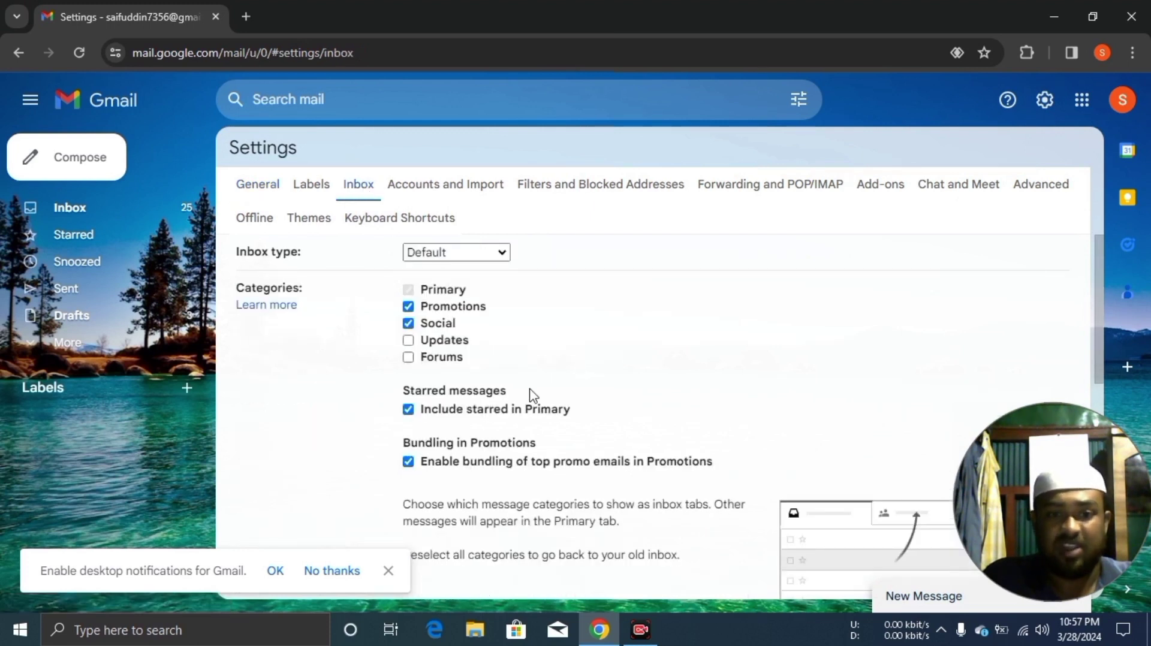
scroll(533, 396, "down", 5)
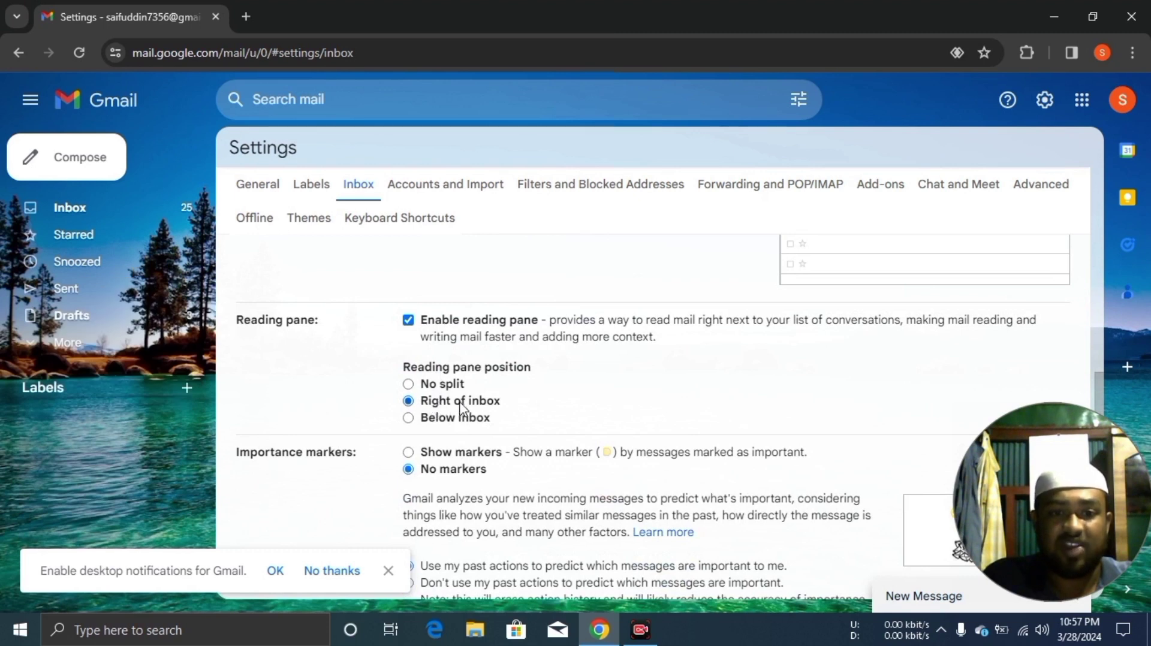
scroll(535, 478, "down", 3)
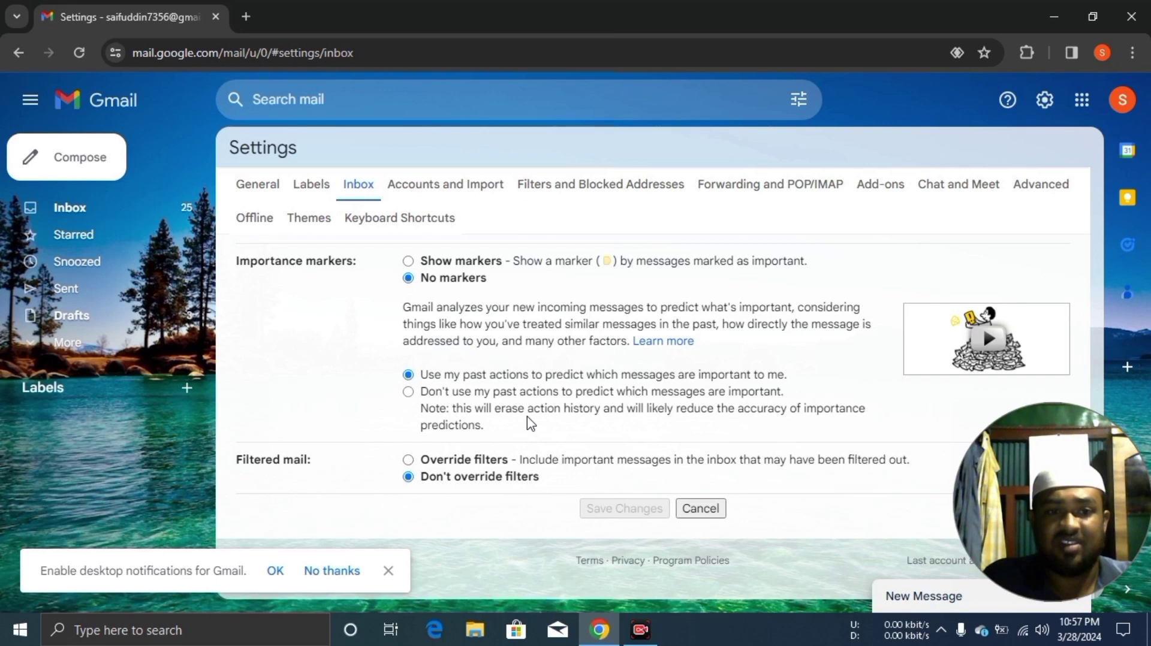
View the sent mail, return to the inbox and open the message "Your Google Account was recovered successfully".
left_click(88, 295)
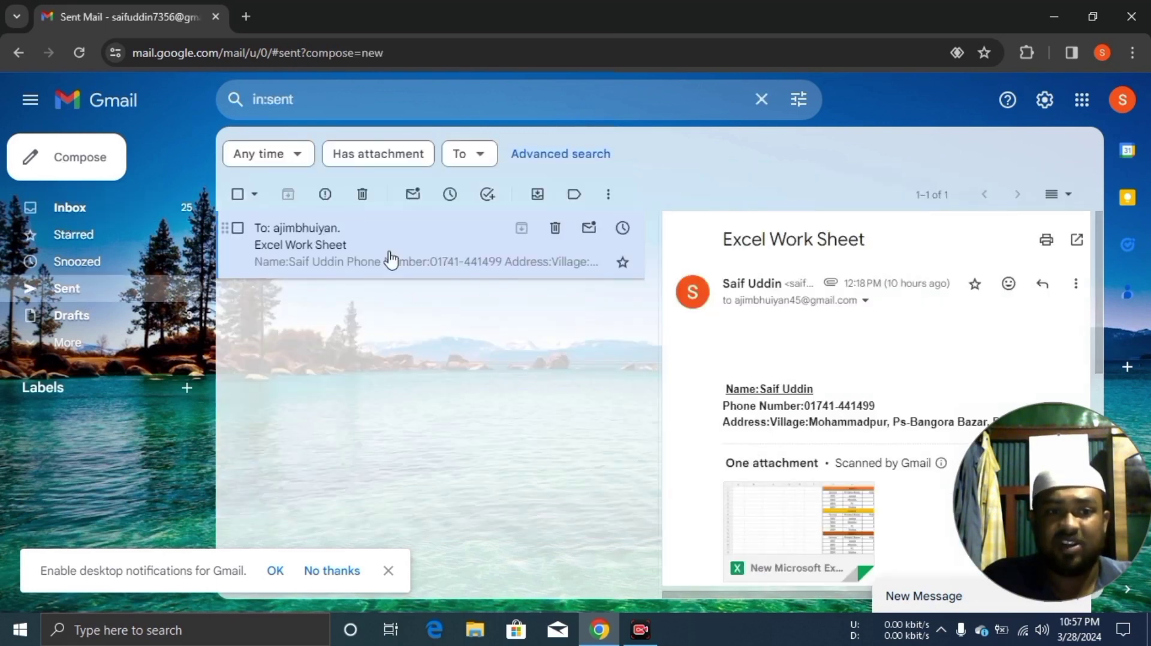
left_click(73, 221)
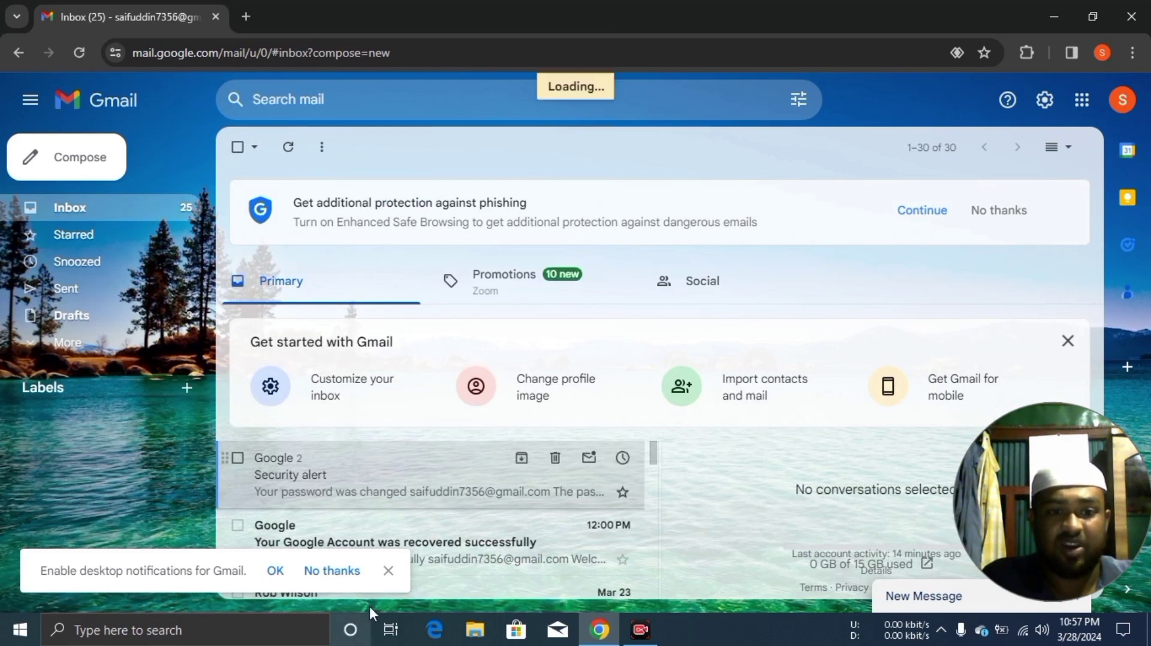
left_click(395, 525)
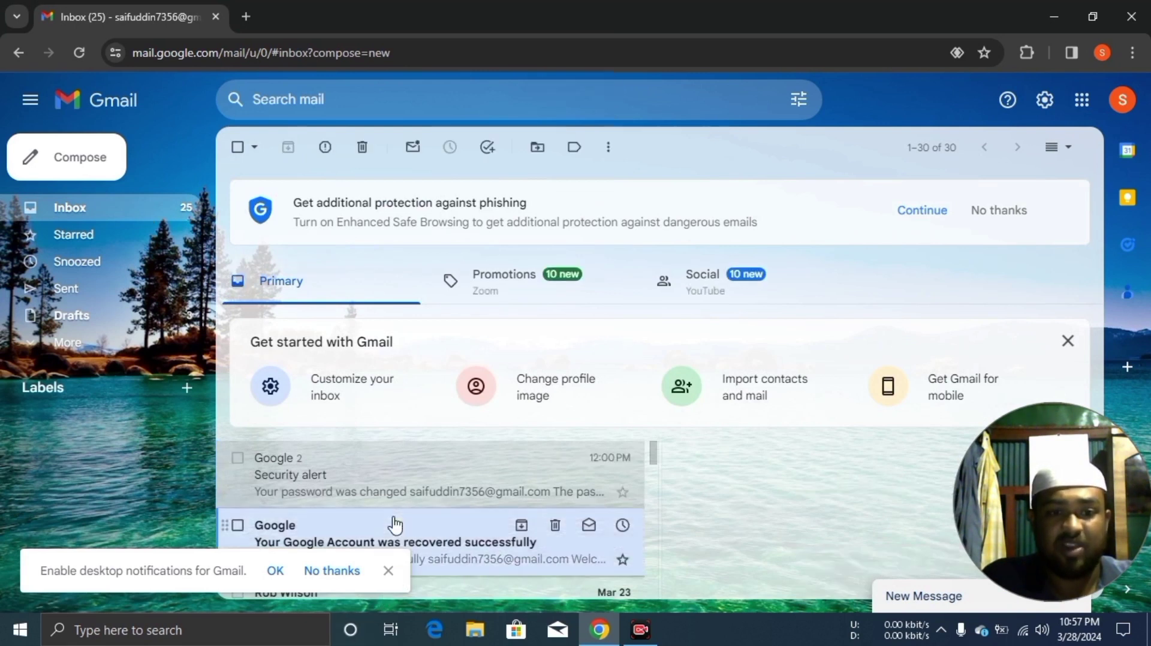